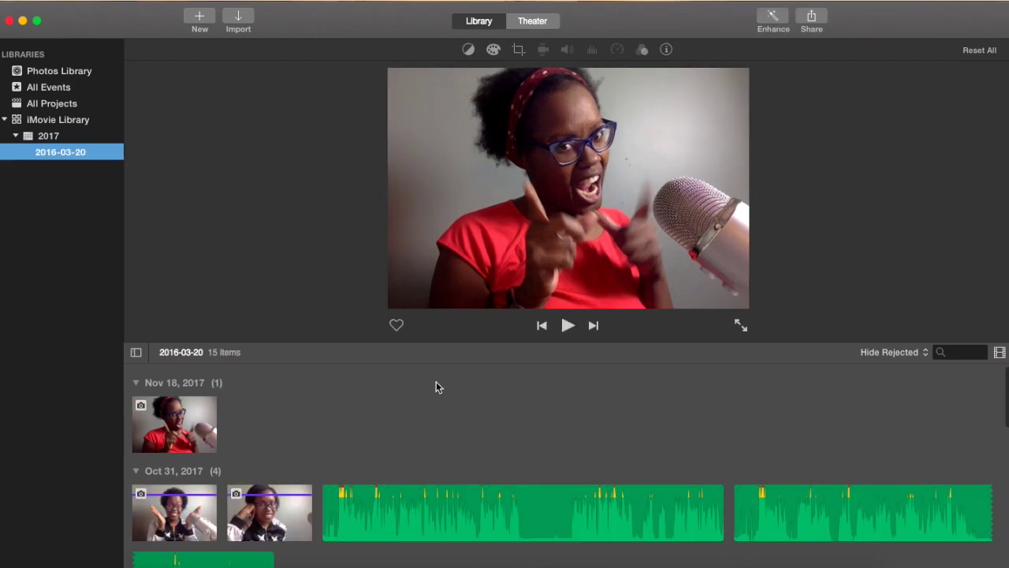
Open the New menu to choose between a new Movie or Trailer
left_click(191, 22)
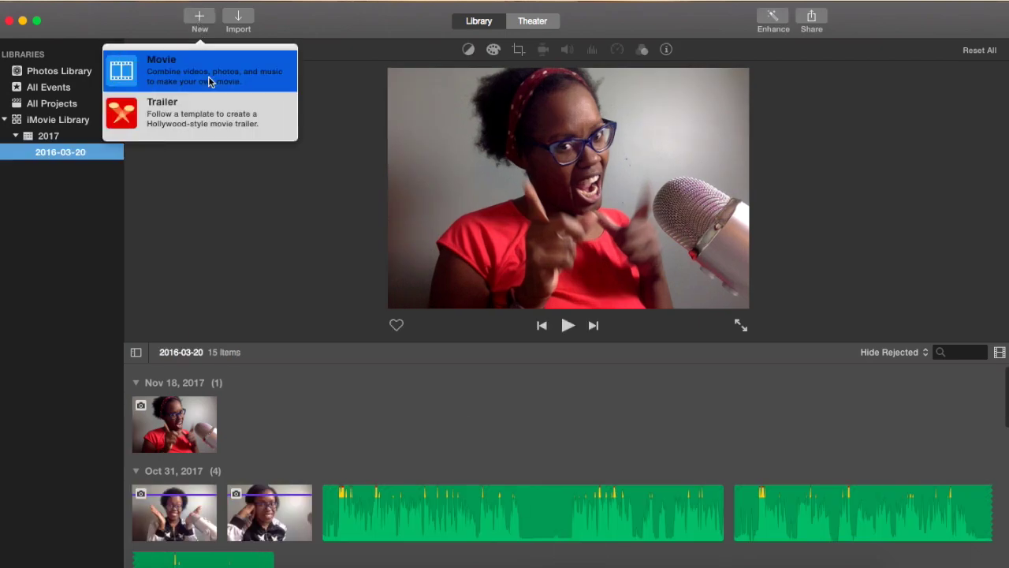
Create a new blank movie project named 'Sound Effects'
left_click(209, 81)
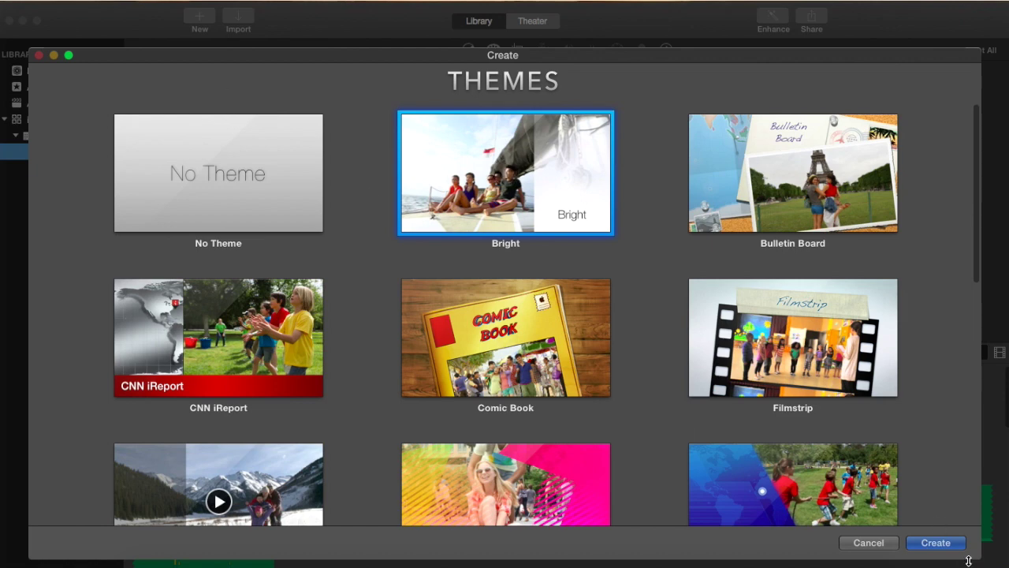
left_click(938, 543)
type("Sound Ef")
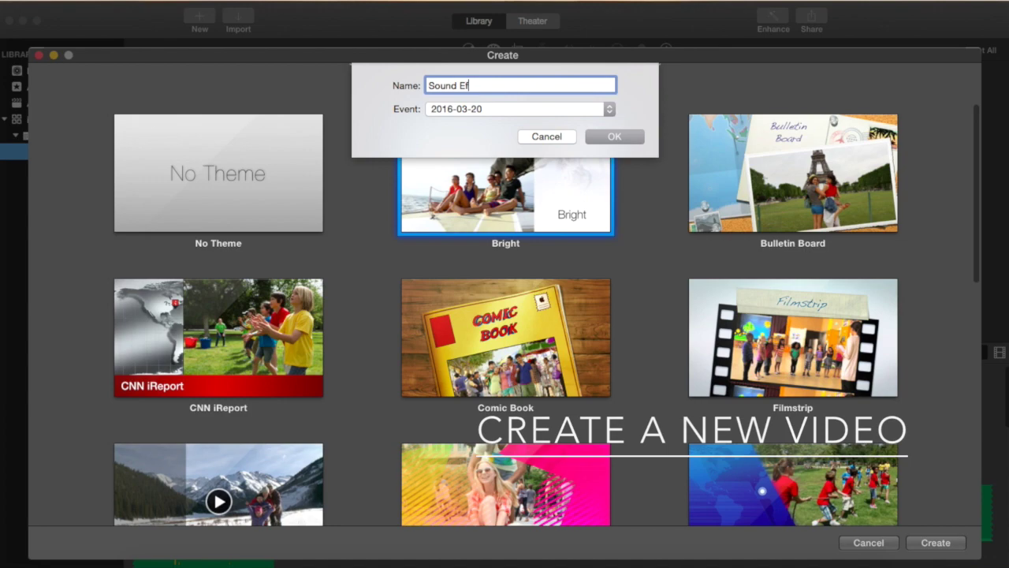
type("fects")
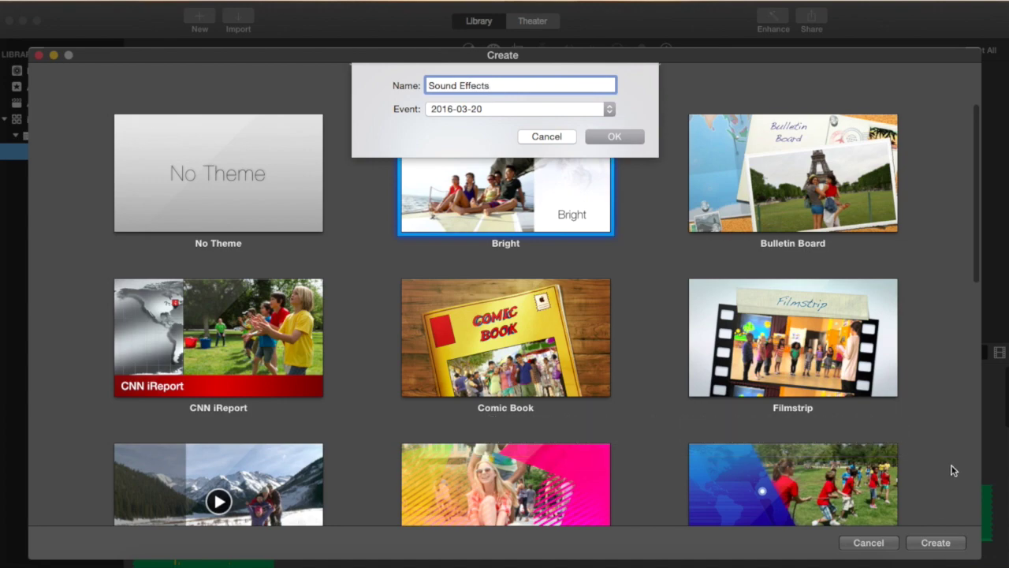
left_click(597, 140)
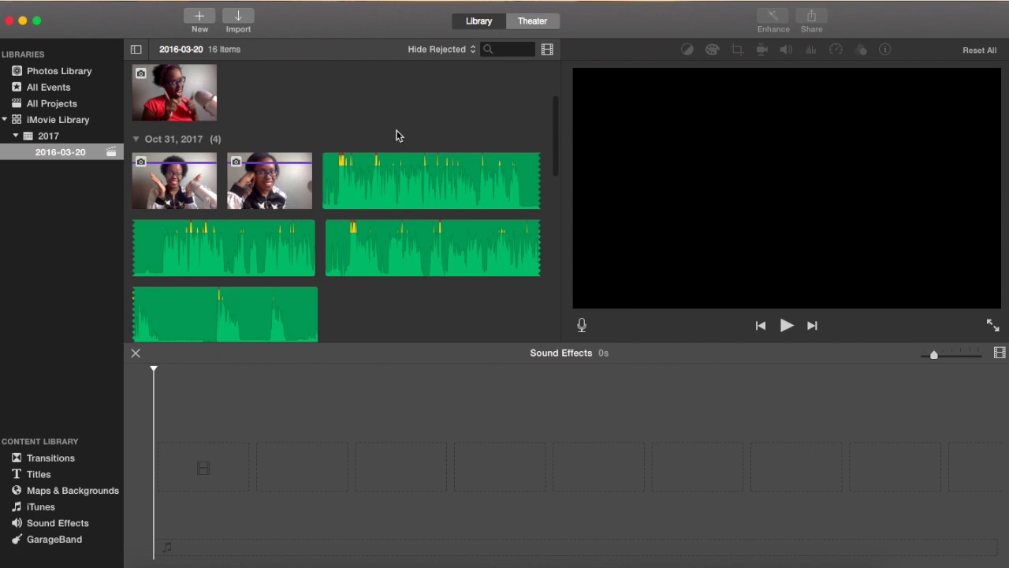
Import the four Christmas JPEG photos from the Desktop into the 2016-03-20 event
left_click(247, 30)
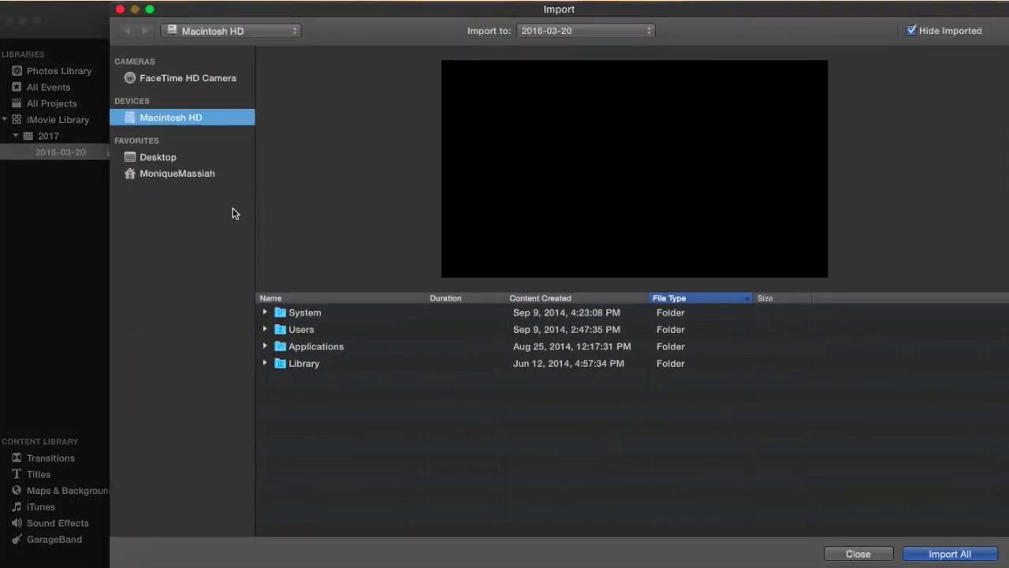
left_click(159, 157)
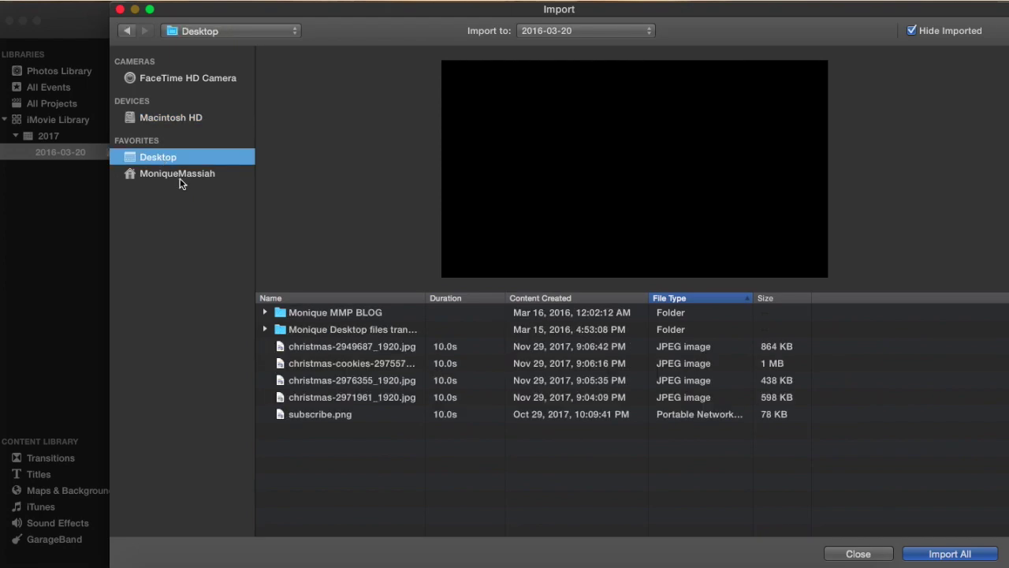
left_click(319, 348)
left_click(342, 398, "shift")
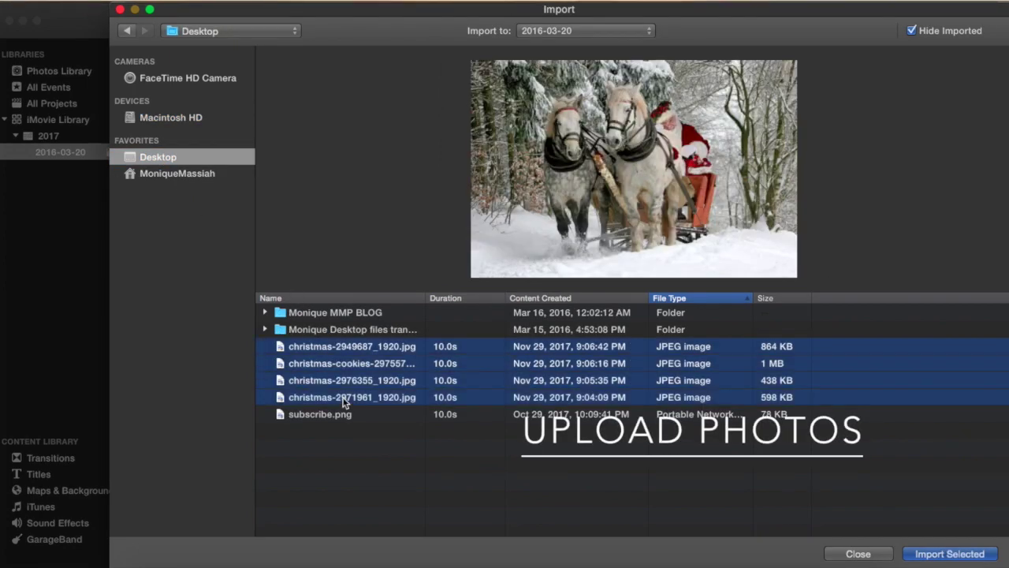
left_click(954, 552)
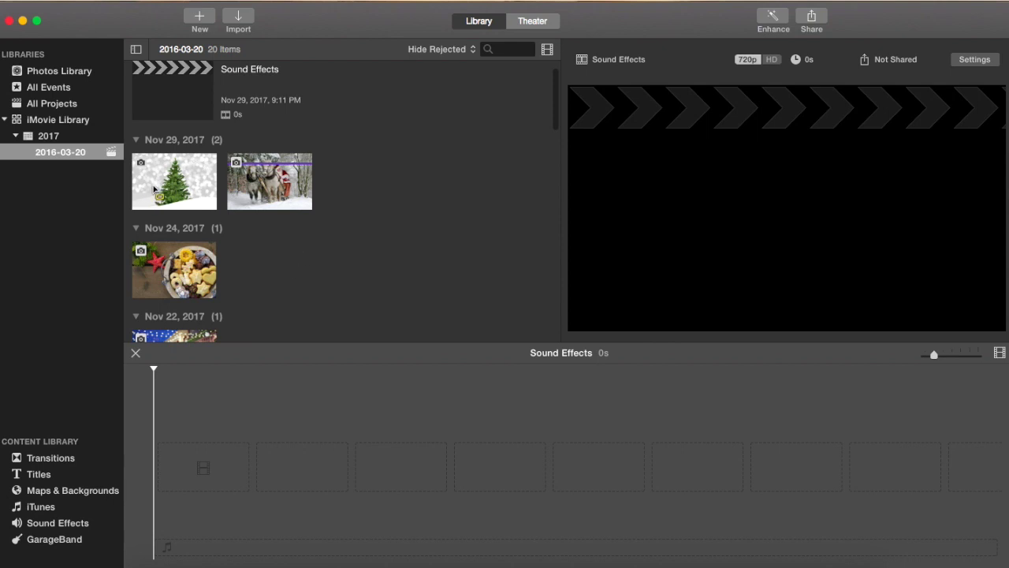
Append the tree, sleigh, cookies and woman-in-lights photos to the timeline in that order
left_click(181, 177)
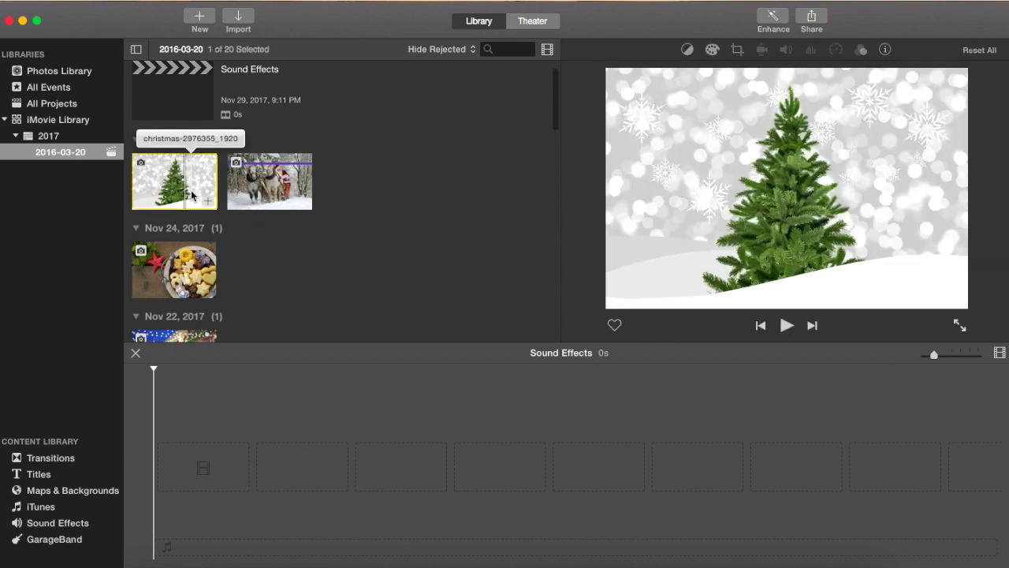
left_click(210, 203)
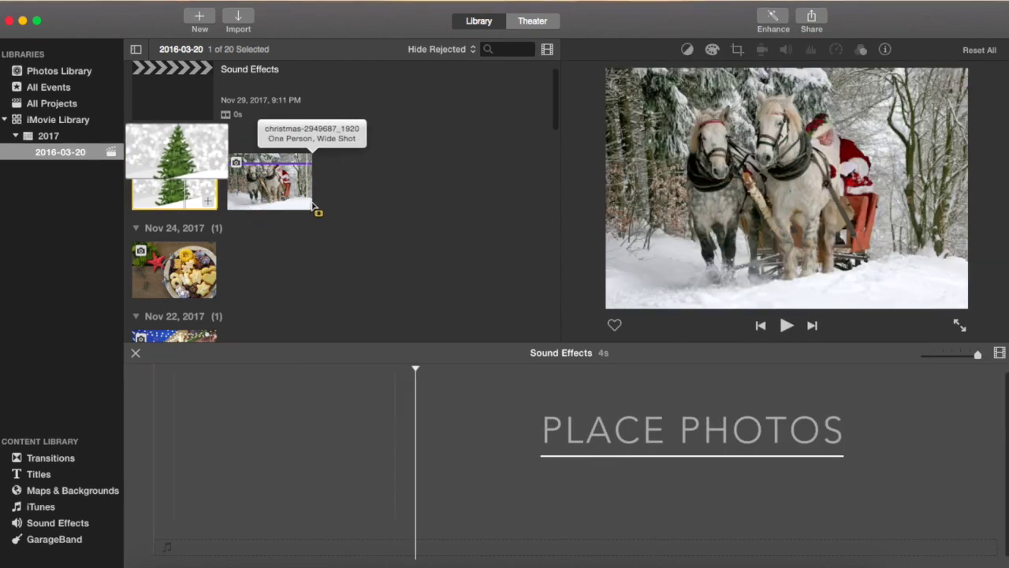
left_click(279, 190)
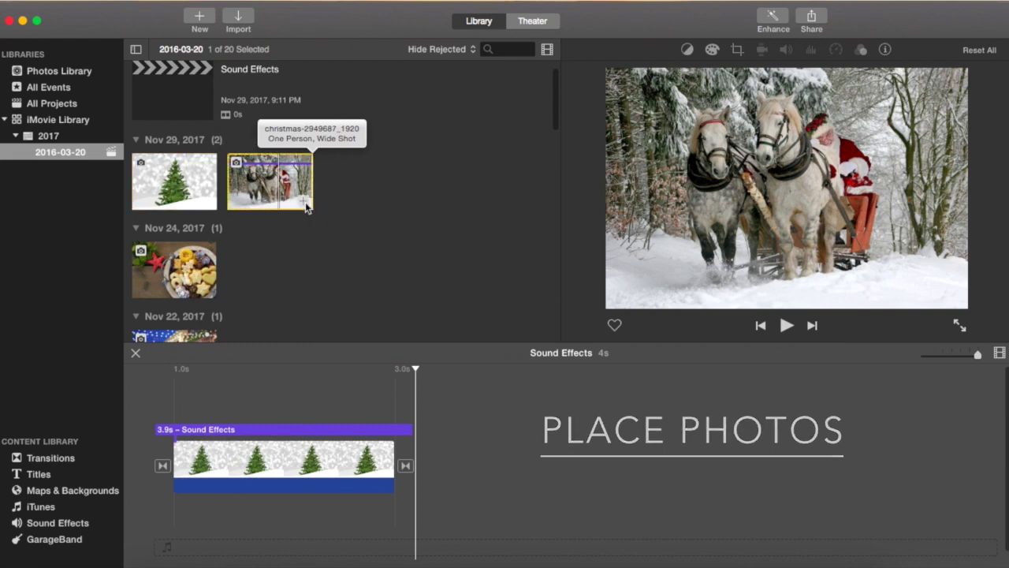
key("e")
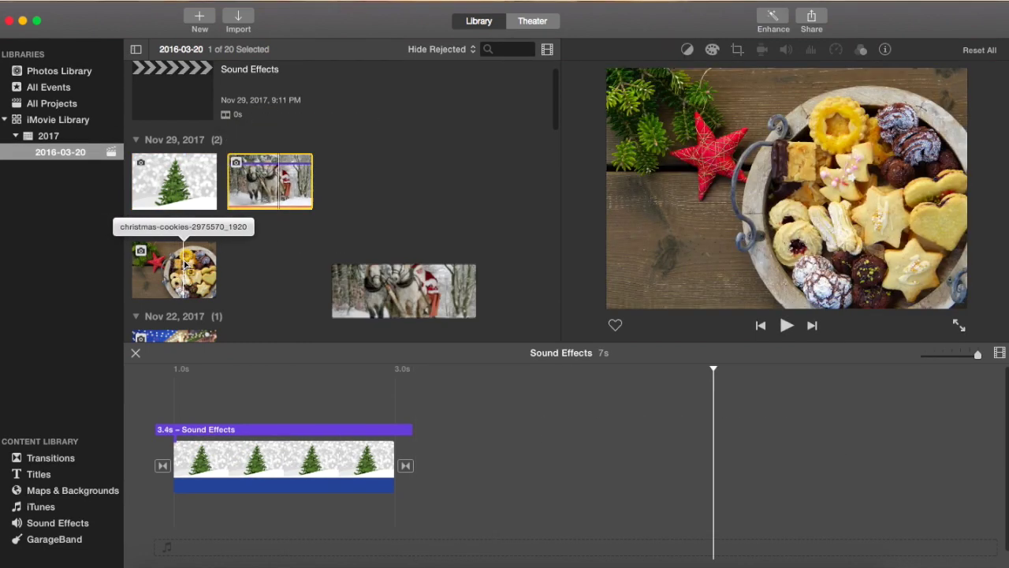
left_click(177, 268)
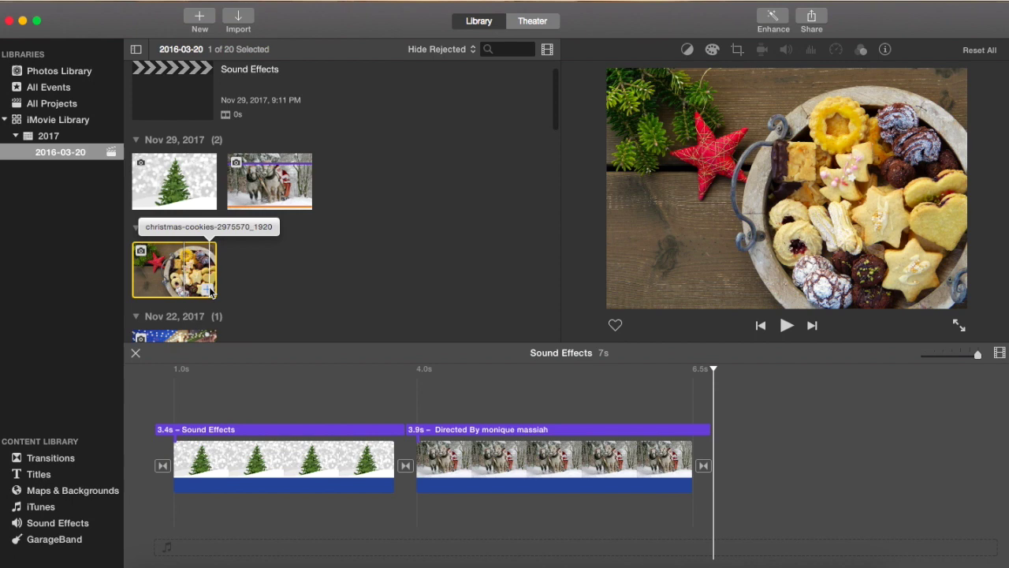
key("e")
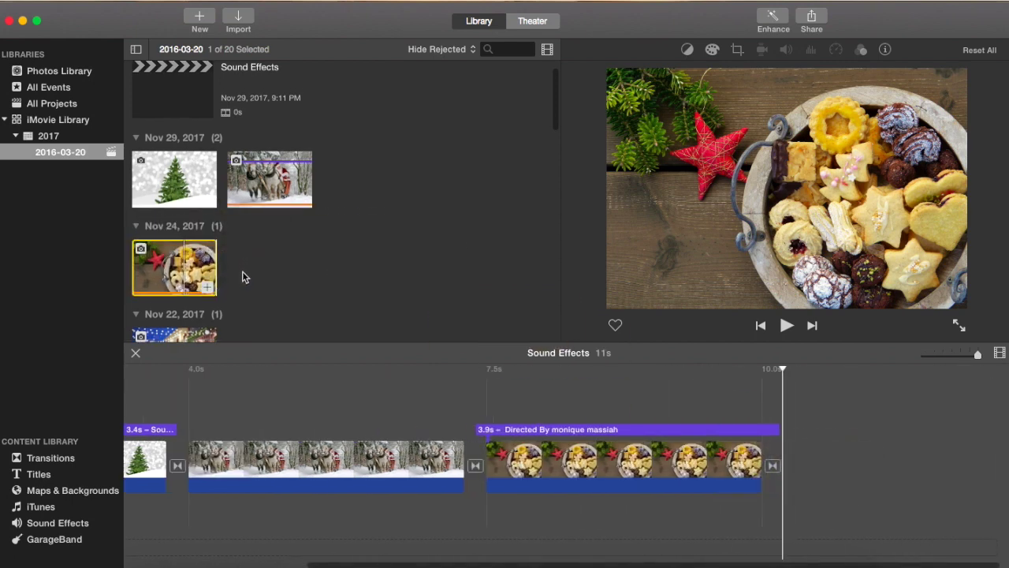
scroll(241, 277, "down", 3)
left_click(178, 293)
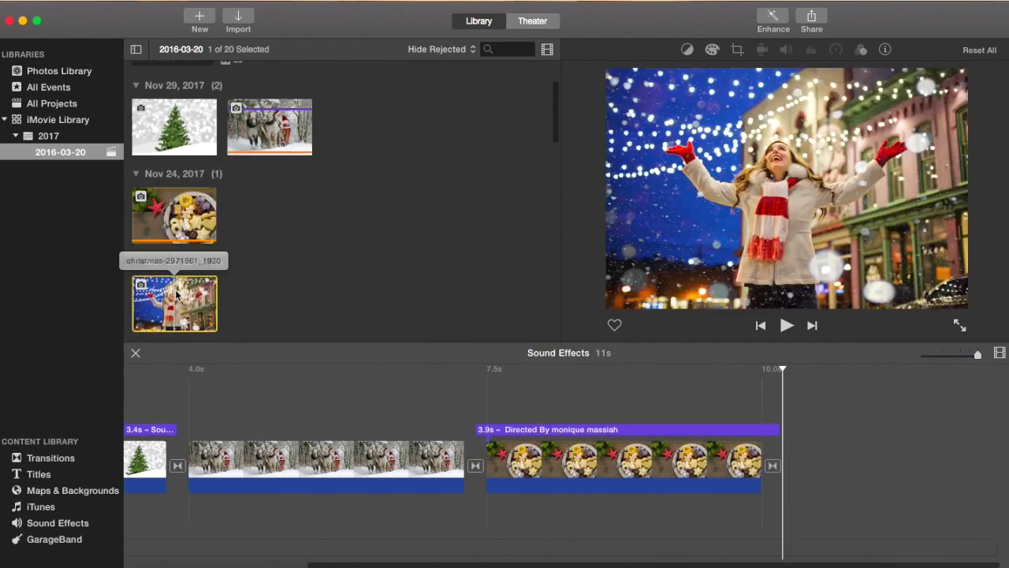
left_click(209, 323)
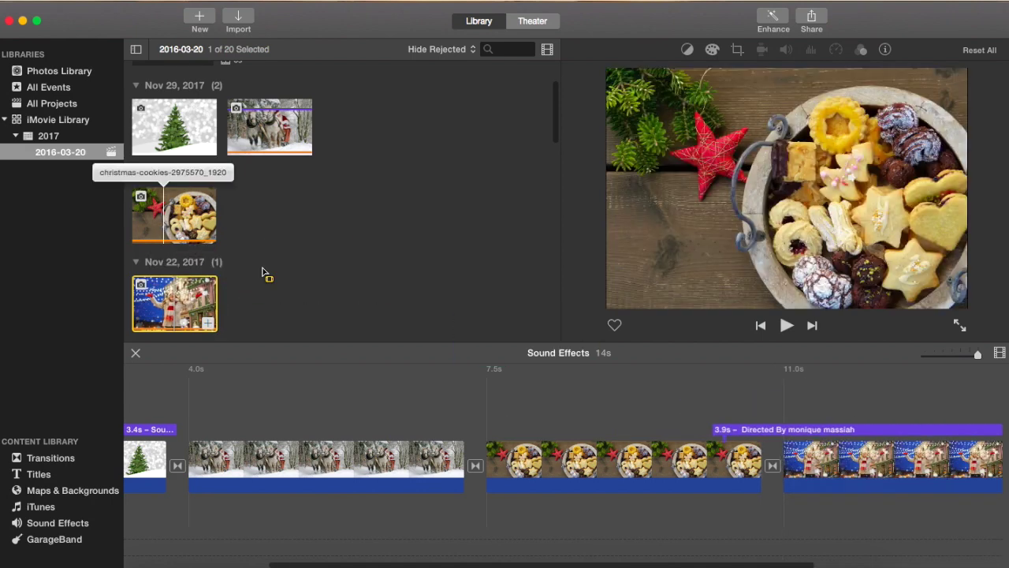
left_click(733, 429)
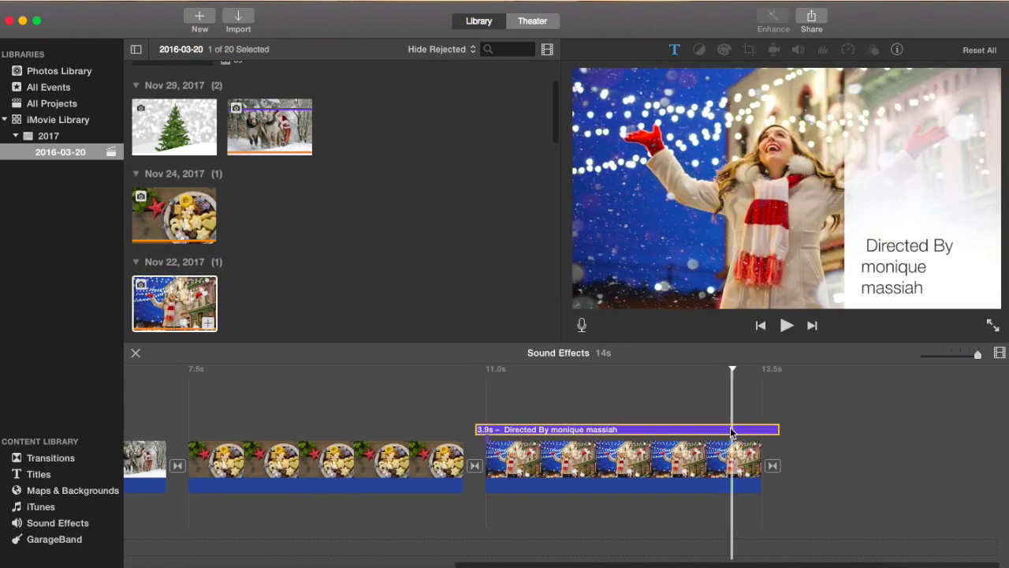
Delete the Directed By and opening titles, disable automatic content, and play the 14s movie
key("Delete")
left_click(561, 212)
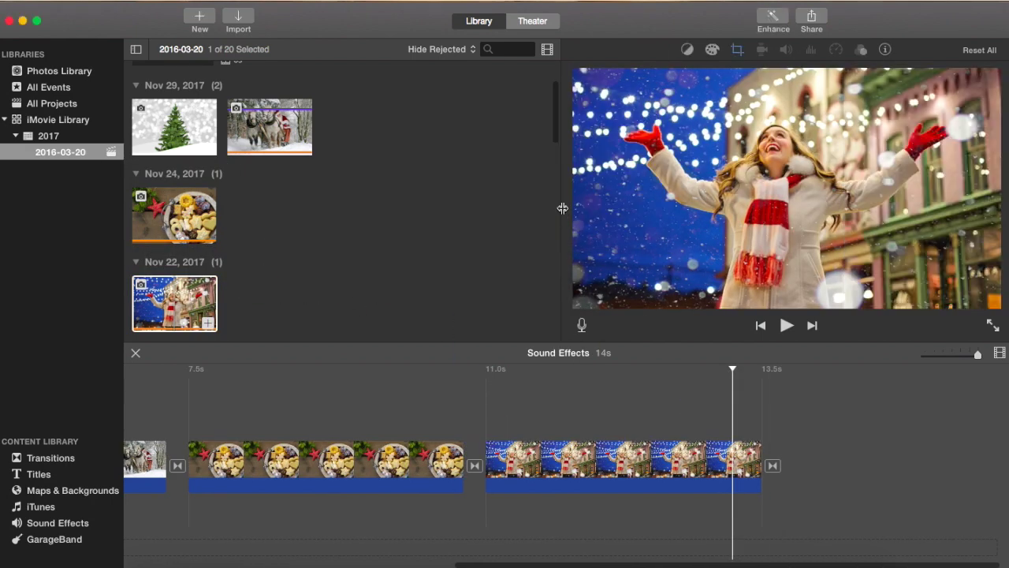
left_click(940, 356)
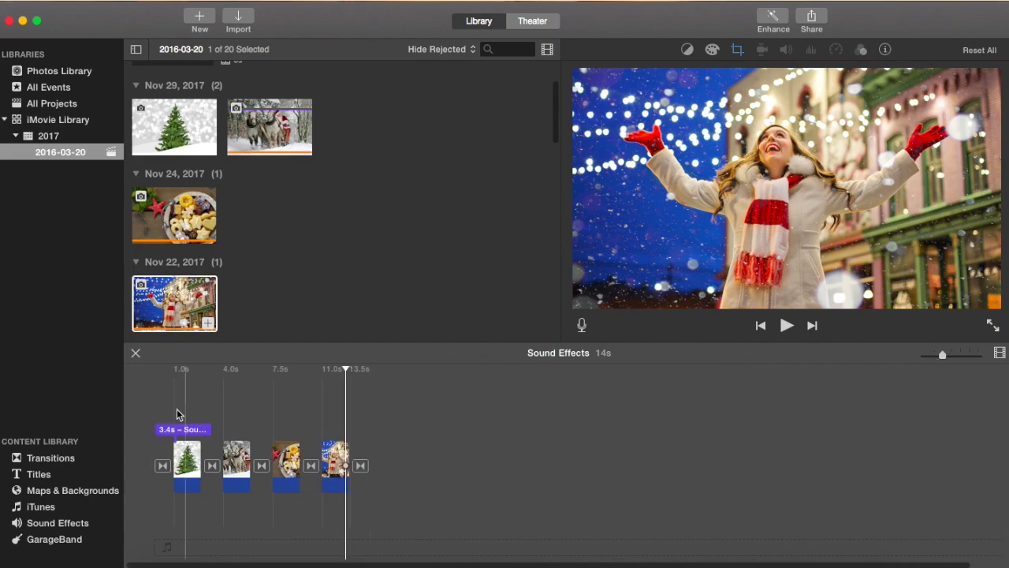
left_click(179, 429)
key("Delete")
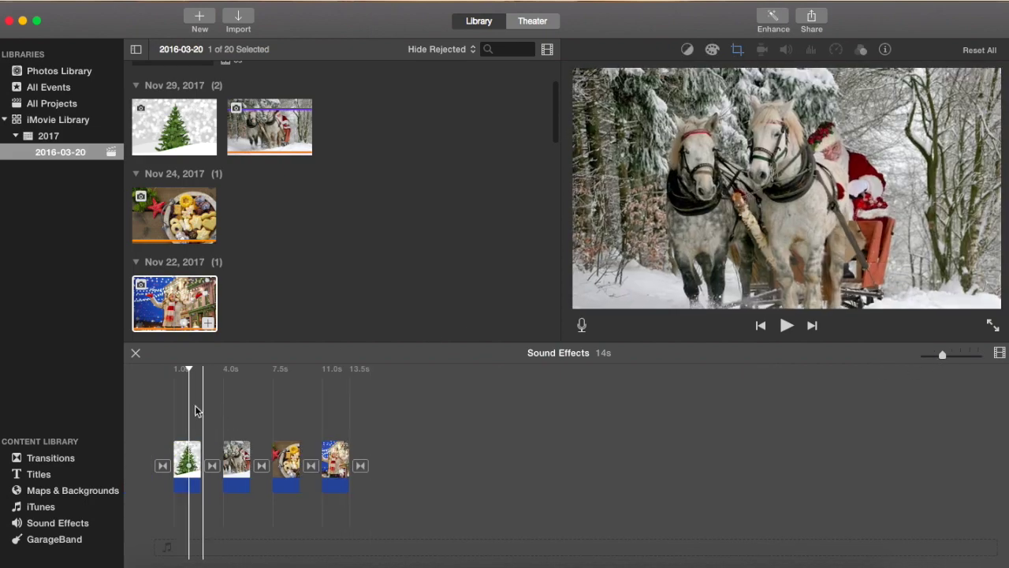
key("space")
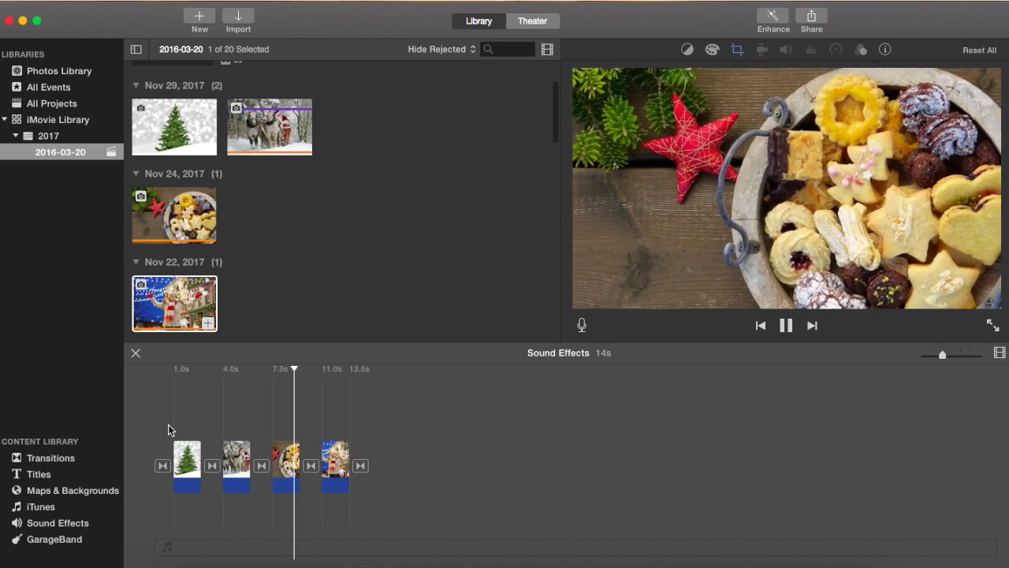
key("space")
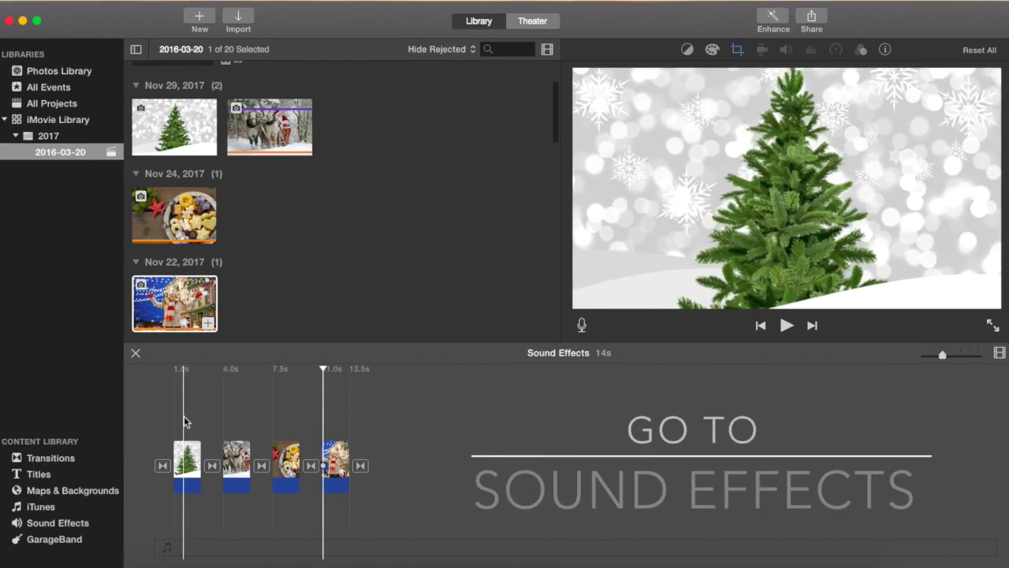
left_click(62, 522)
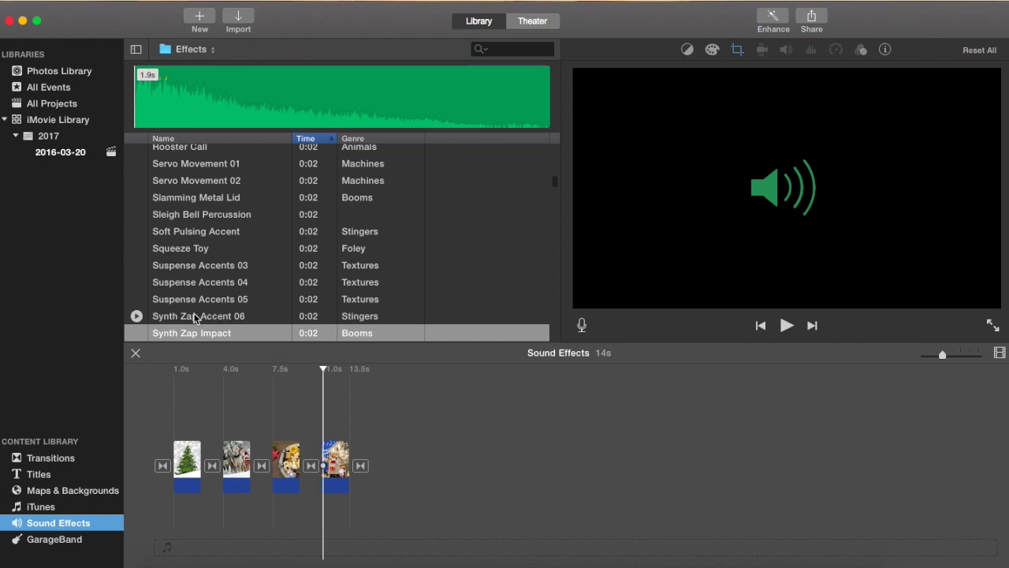
scroll(195, 317, "down", 5)
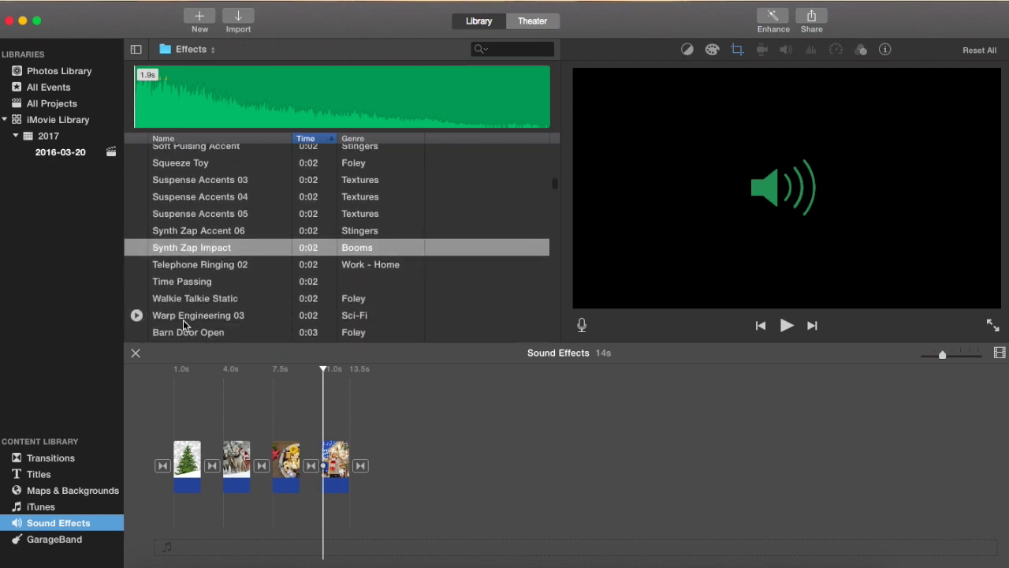
left_click(137, 249)
left_click(136, 249)
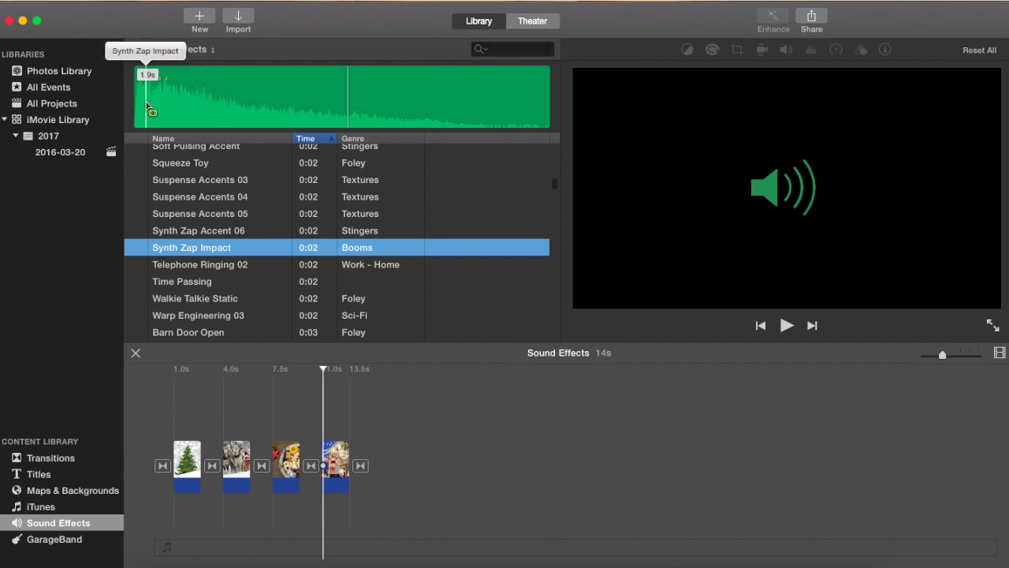
scroll(165, 268, "up", 10)
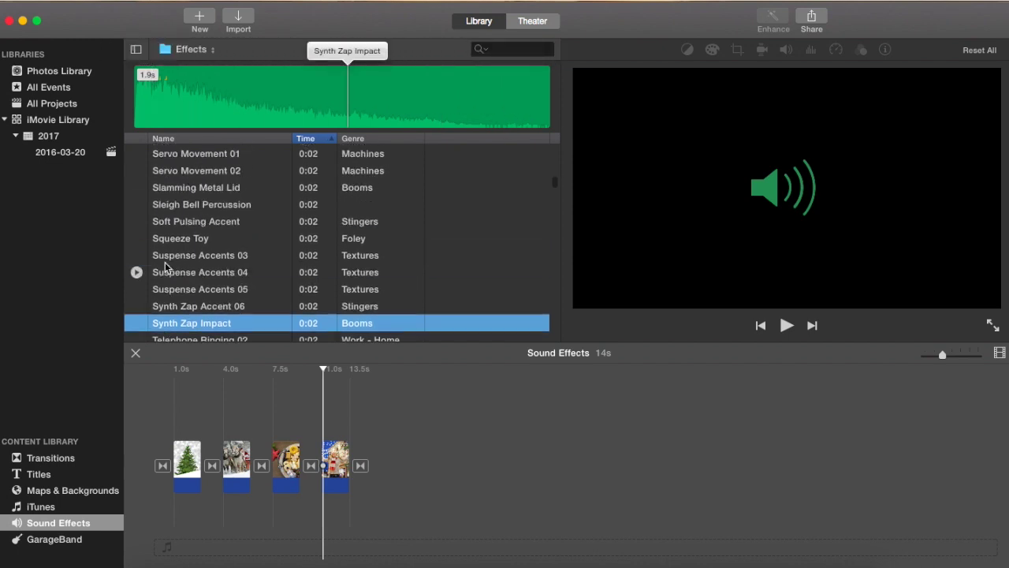
scroll(165, 269, "up", 5)
scroll(165, 268, "up", 10)
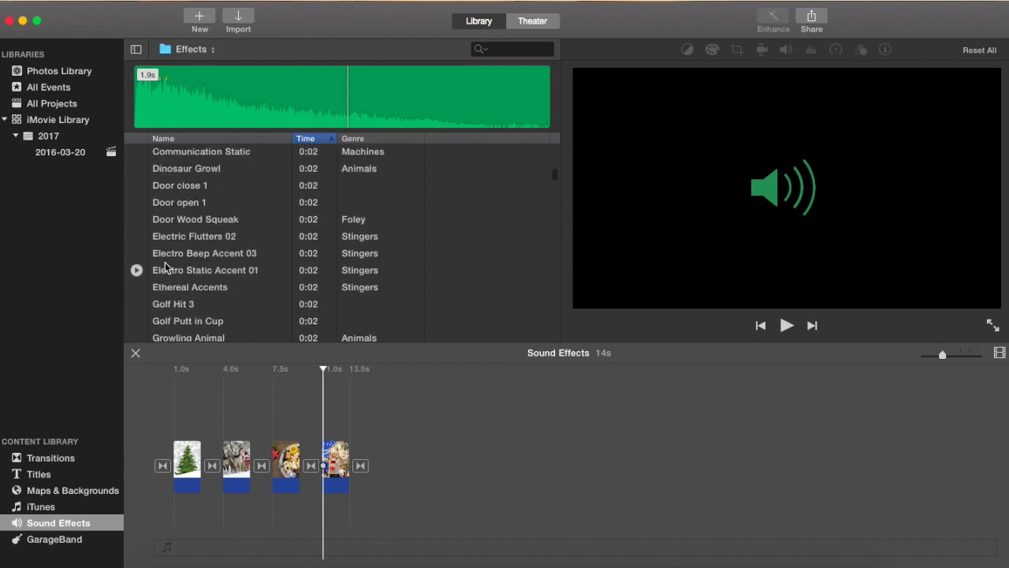
scroll(164, 266, "up", 5)
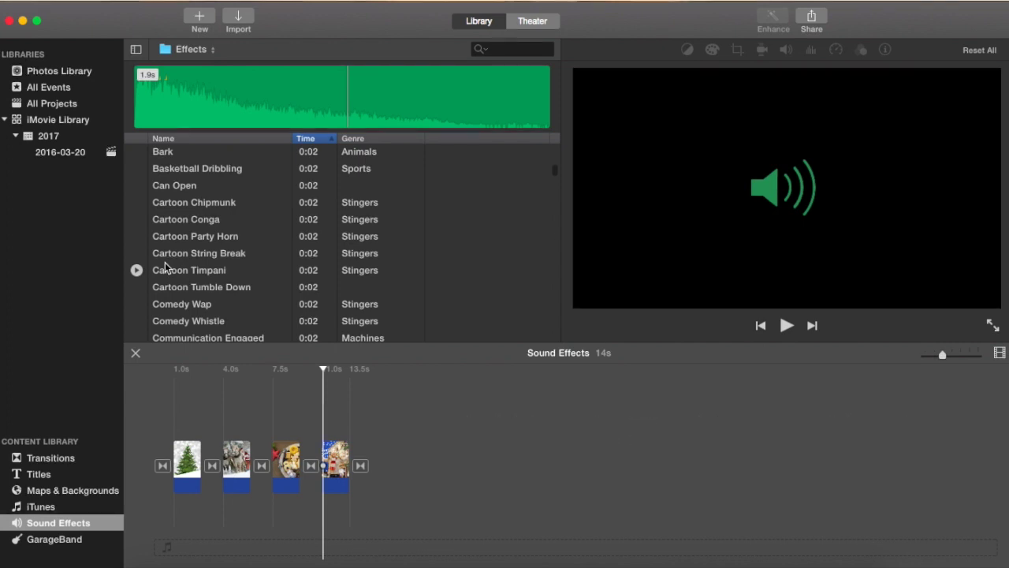
scroll(165, 267, "up", 5)
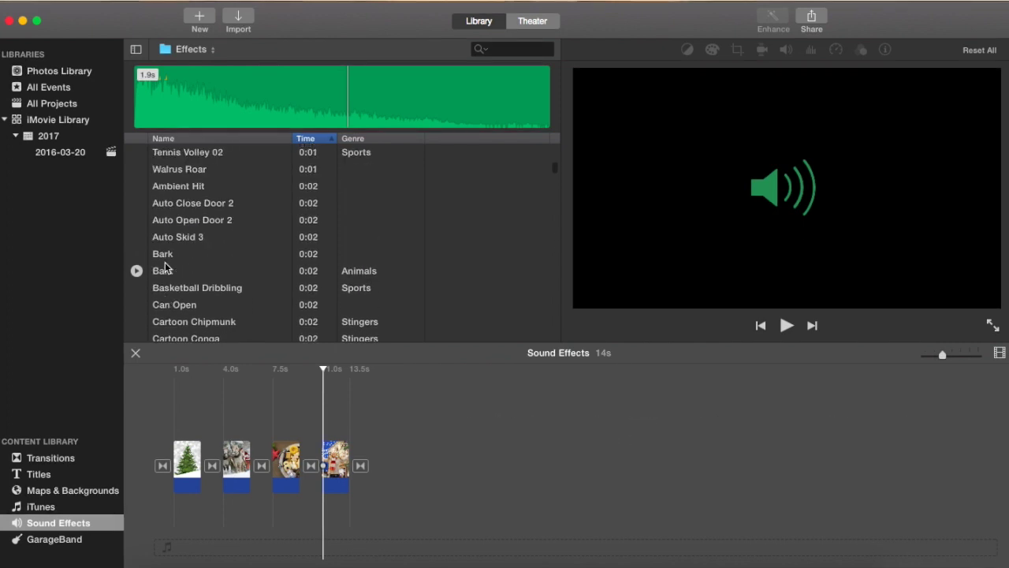
Filter sound effects by 'bel' and place Sleigh Bell Percussion under the Christmas tree photo
left_click(516, 54)
type("bel")
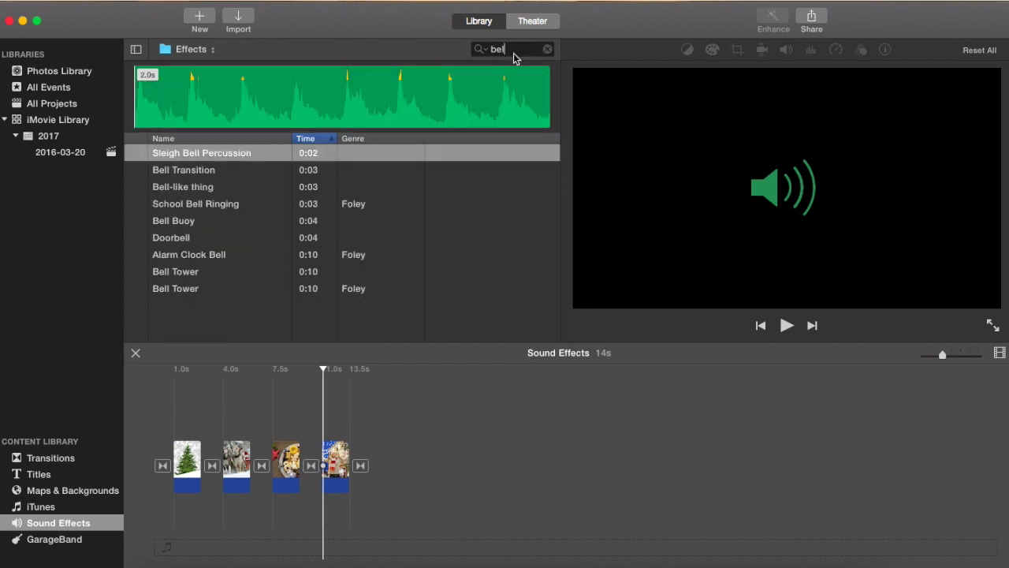
left_click(138, 154)
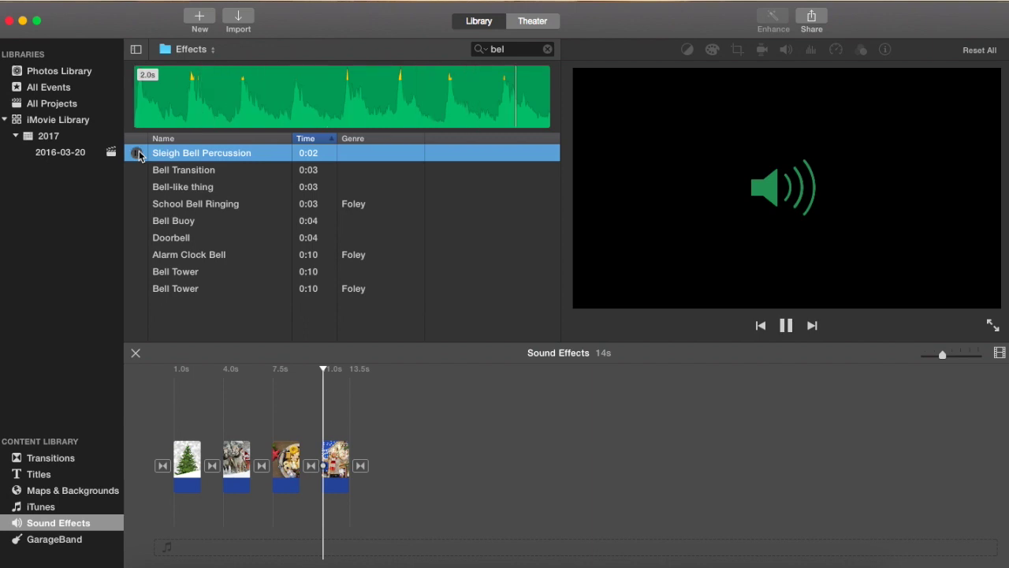
left_click(138, 154)
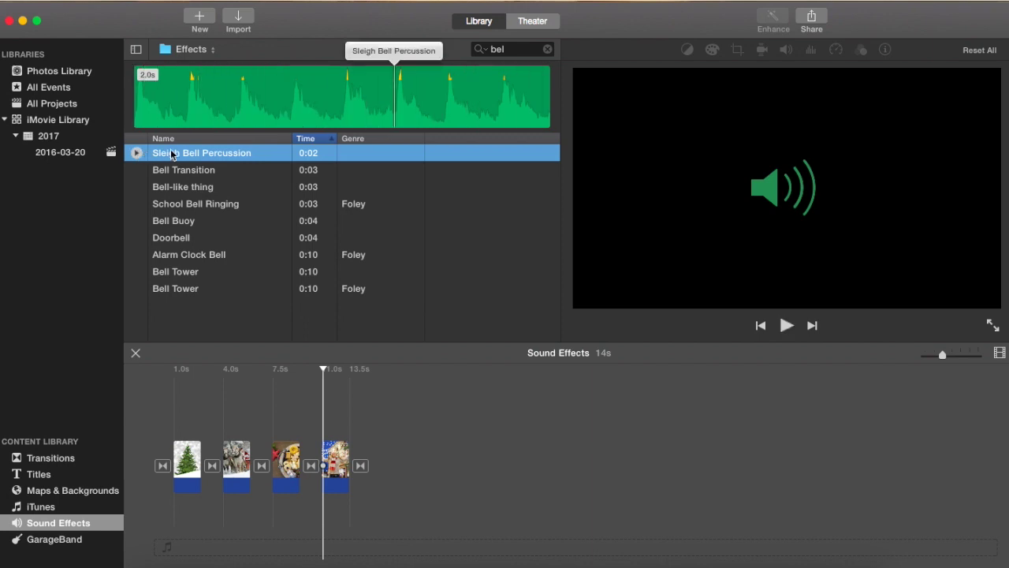
left_click_drag(209, 157, 183, 536)
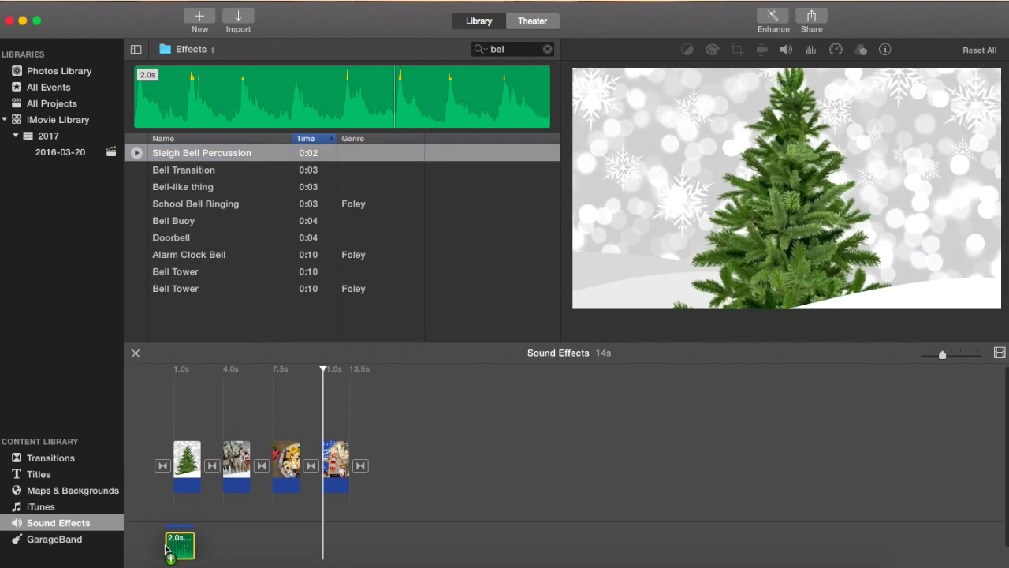
key("/")
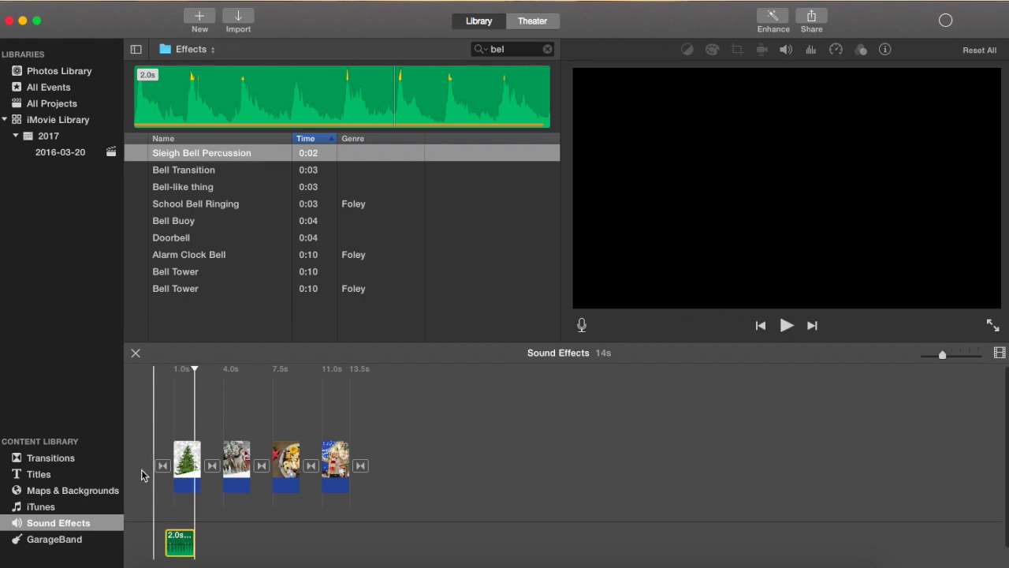
left_click_drag(940, 359, 950, 354)
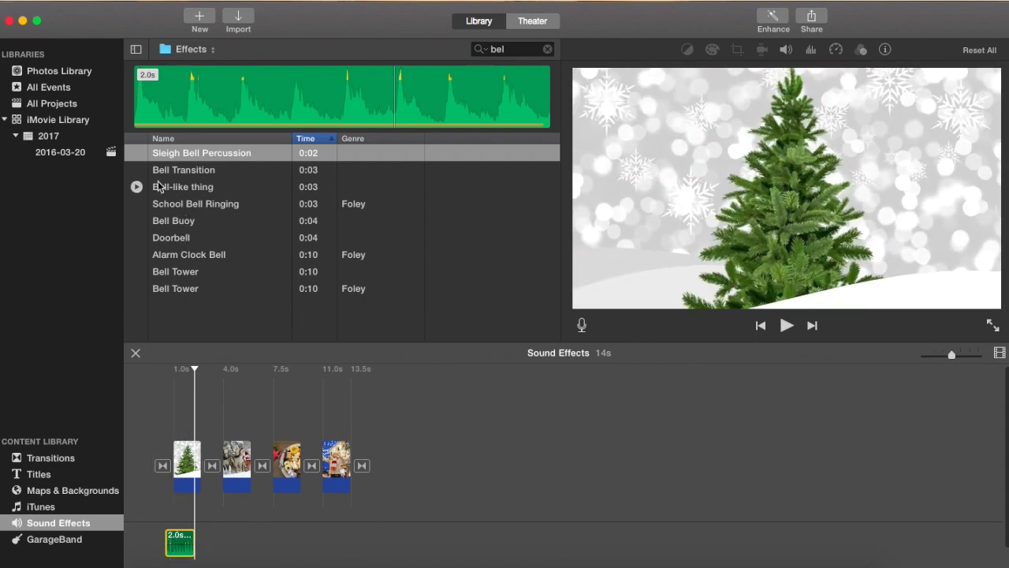
Place the Bell Transition sound under the sleigh photo and play back to hear it
left_click(135, 172)
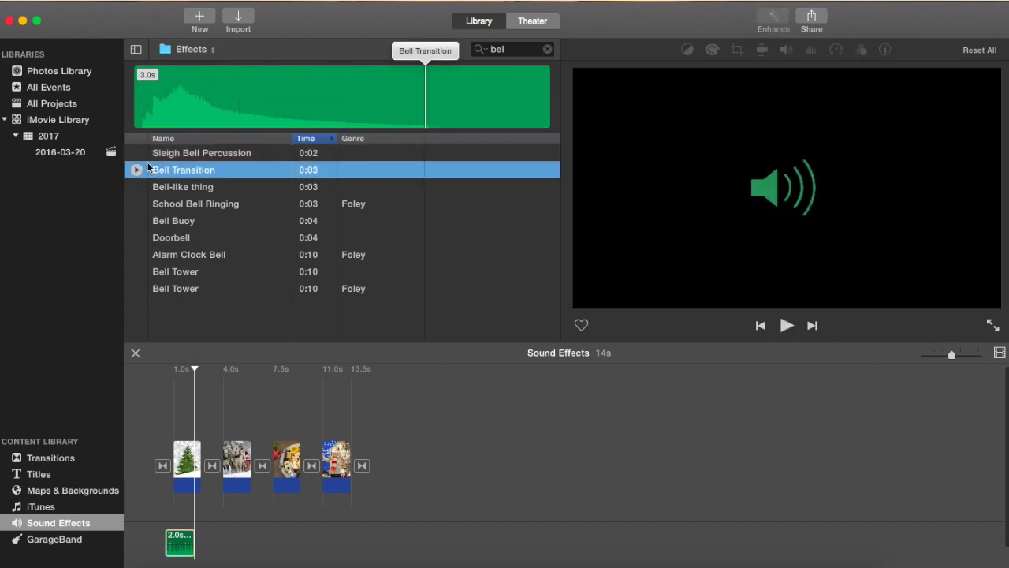
left_click_drag(188, 172, 228, 546)
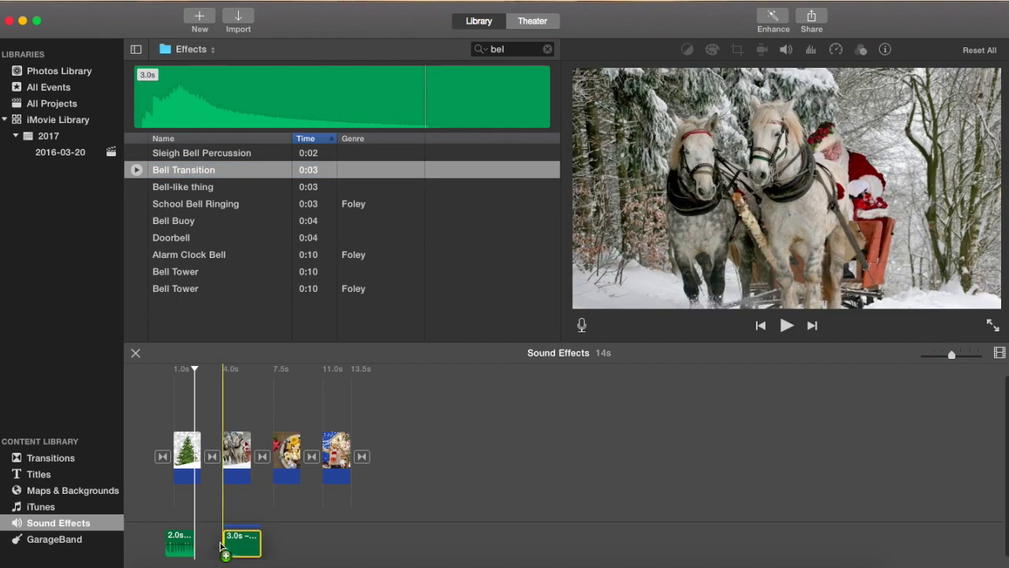
key("space")
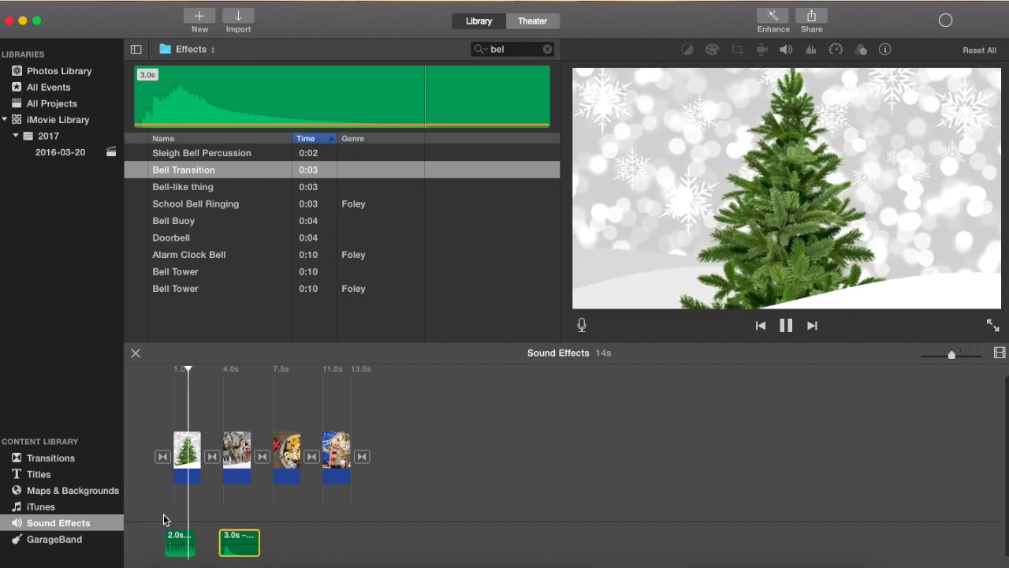
mouse_move(150, 218)
key("space")
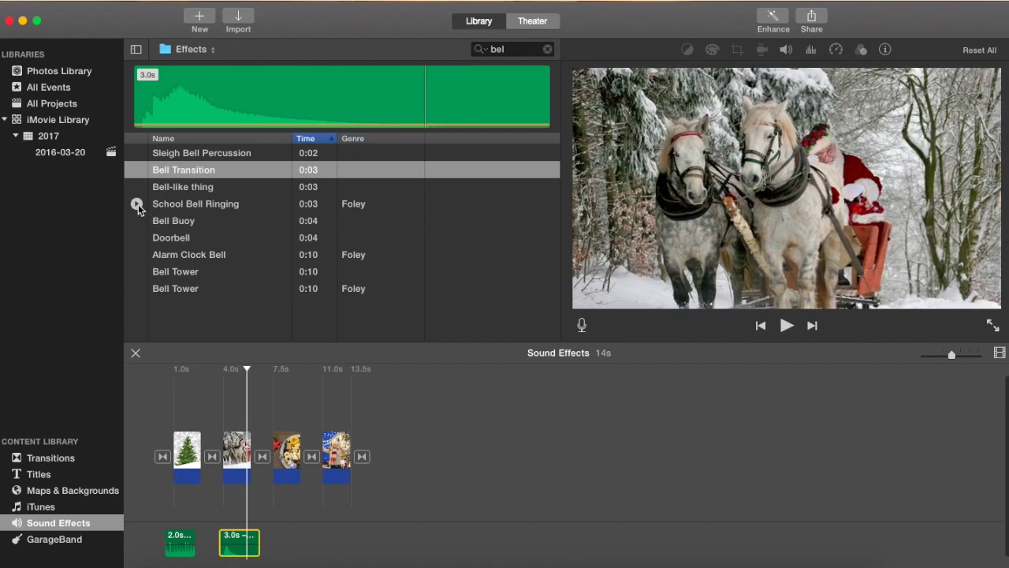
Add the Bell Tower sound after the other bell clips, then minimise iMovie
left_click(137, 187)
left_click(136, 272)
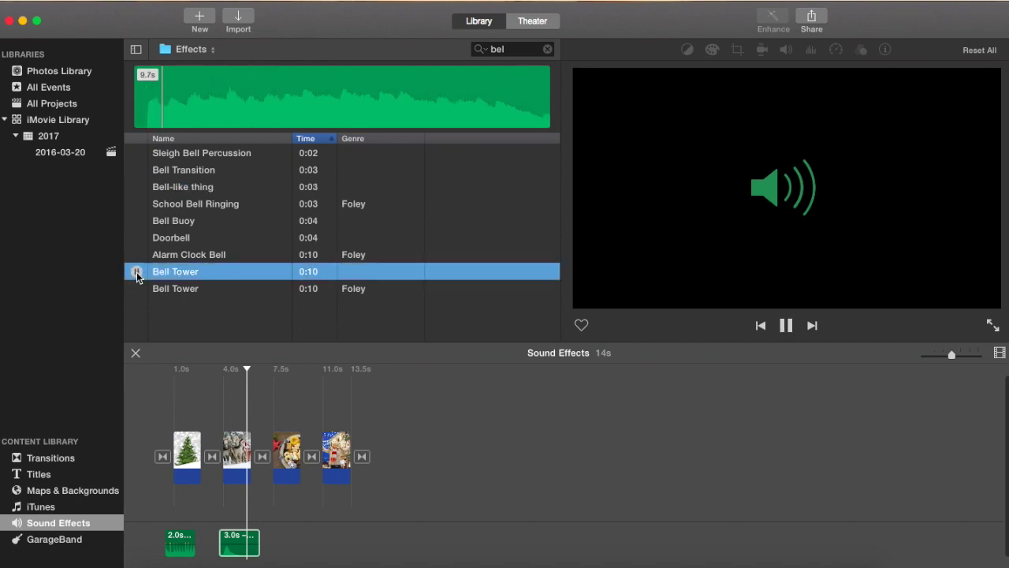
left_click(136, 272)
left_click_drag(190, 273, 316, 544)
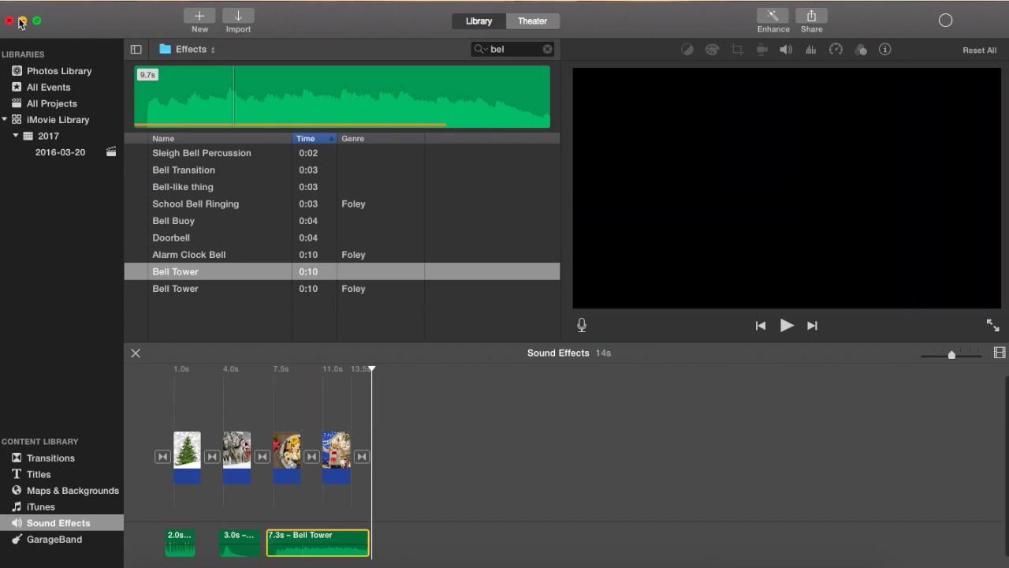
left_click(23, 20)
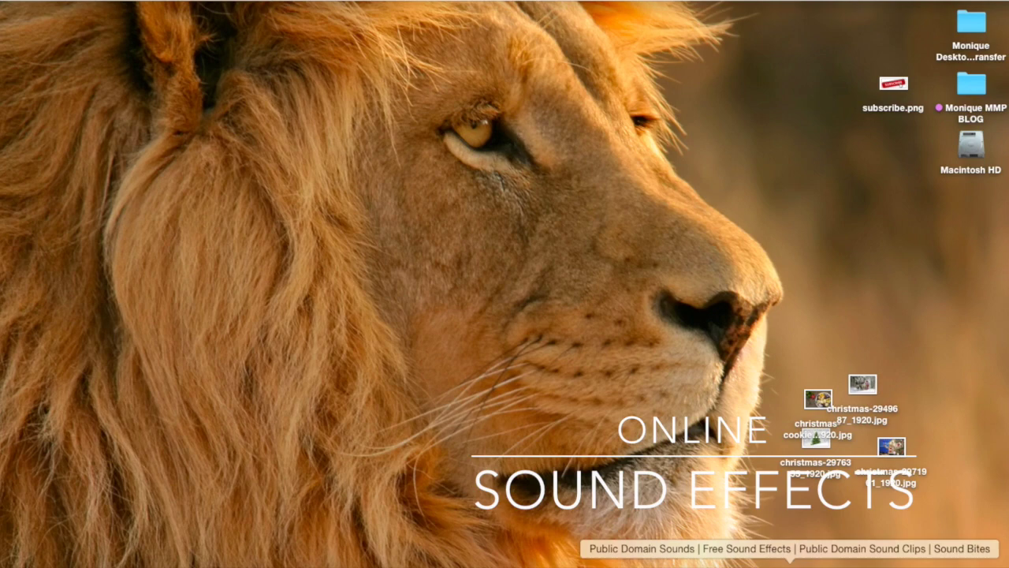
left_click(789, 561)
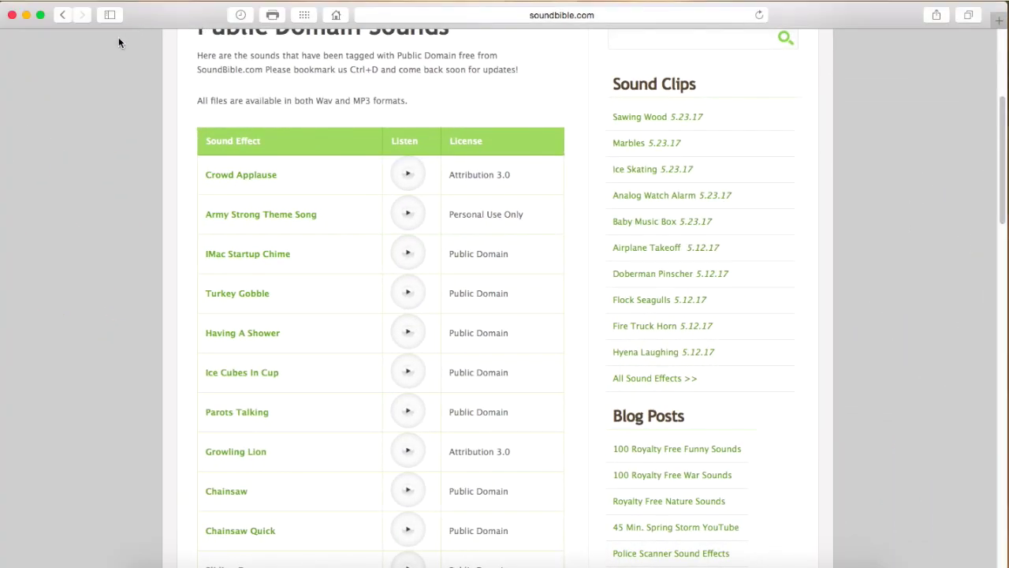
scroll(119, 43, "up", 5)
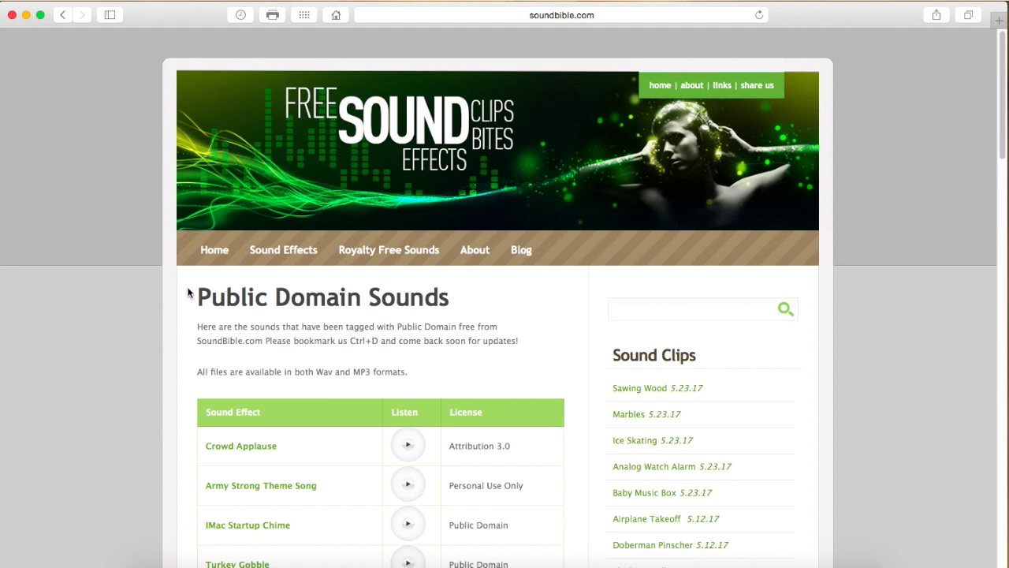
scroll(238, 382, "down", 5)
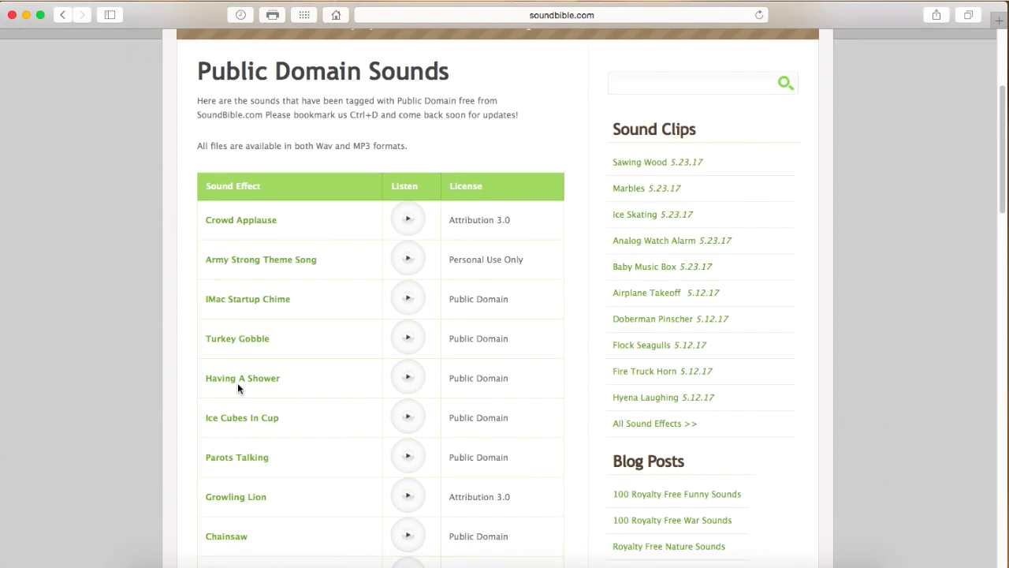
scroll(237, 386, "down", 2)
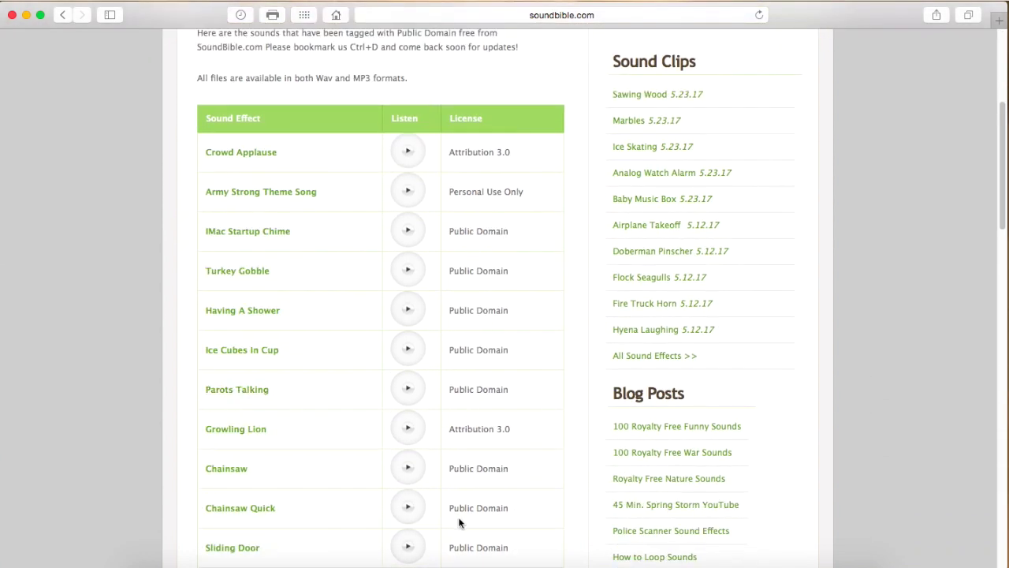
left_click(25, 15)
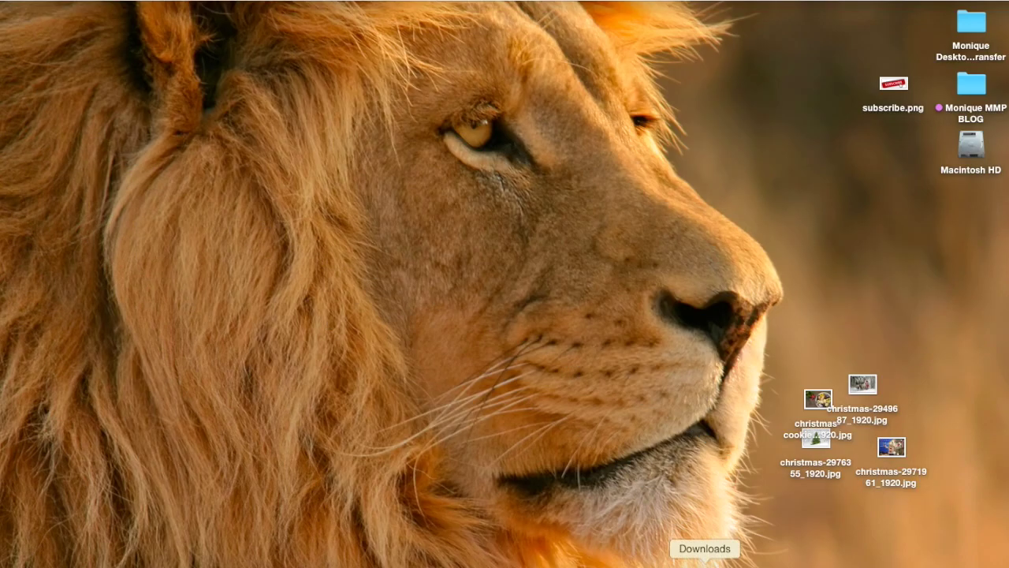
left_click(789, 560)
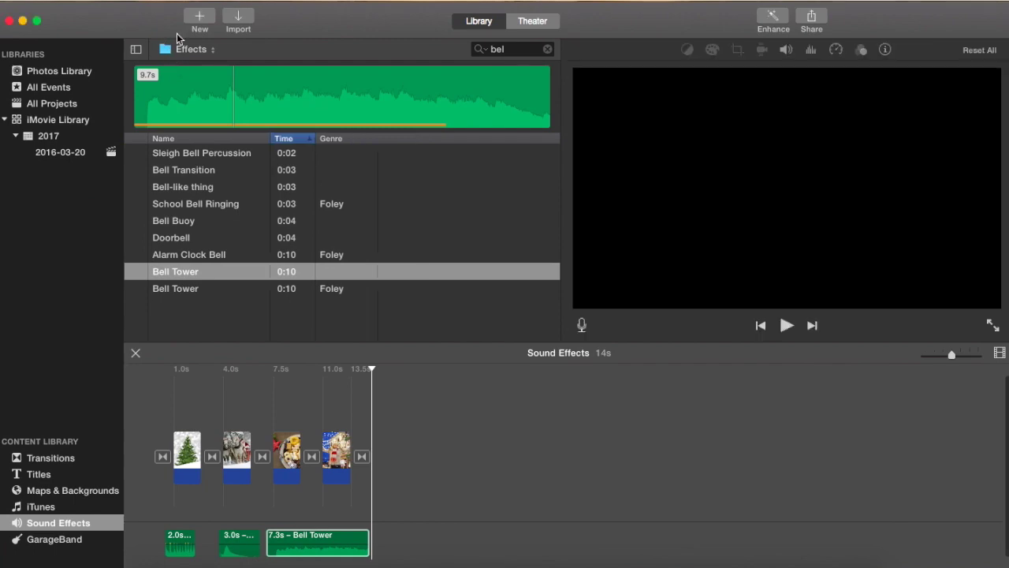
left_click(239, 17)
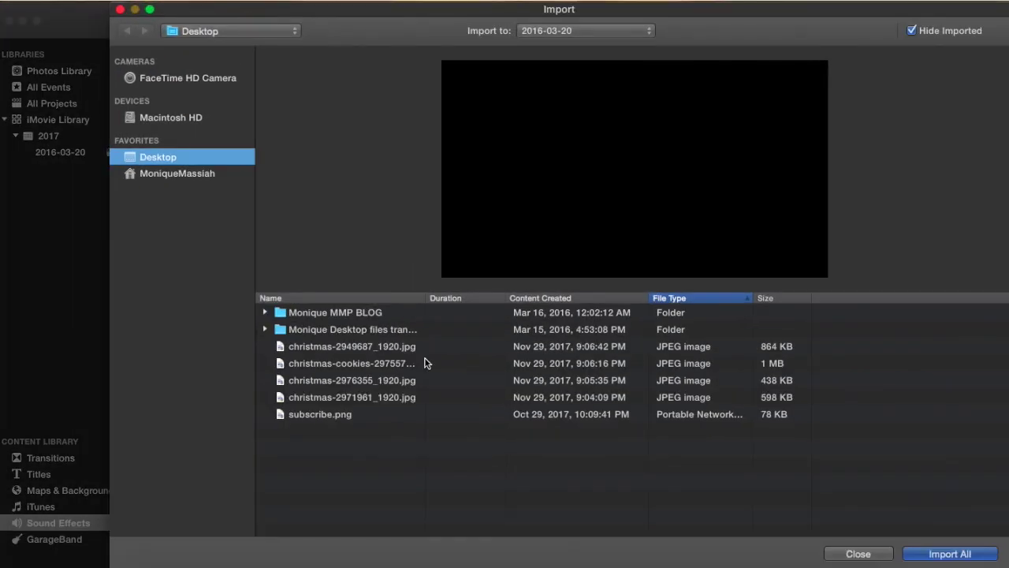
left_click(858, 554)
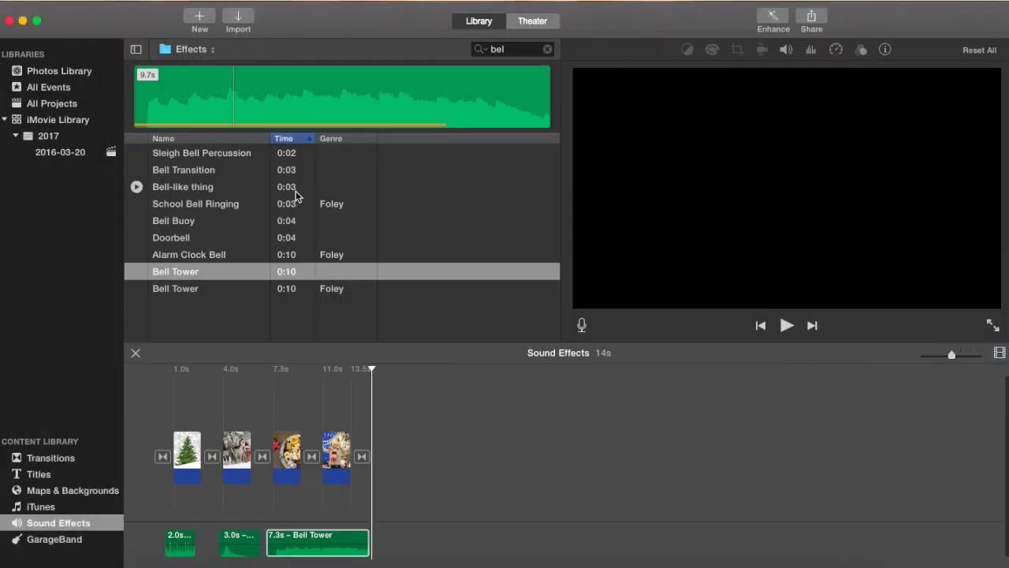
Shift and trim the Bell Tower clip slightly, then open its video and audio effect settings
left_click(263, 541)
left_click_drag(265, 541, 289, 540)
mouse_move(367, 541)
left_mouse_down()
mouse_move(358, 541)
mouse_move(369, 540)
left_mouse_up()
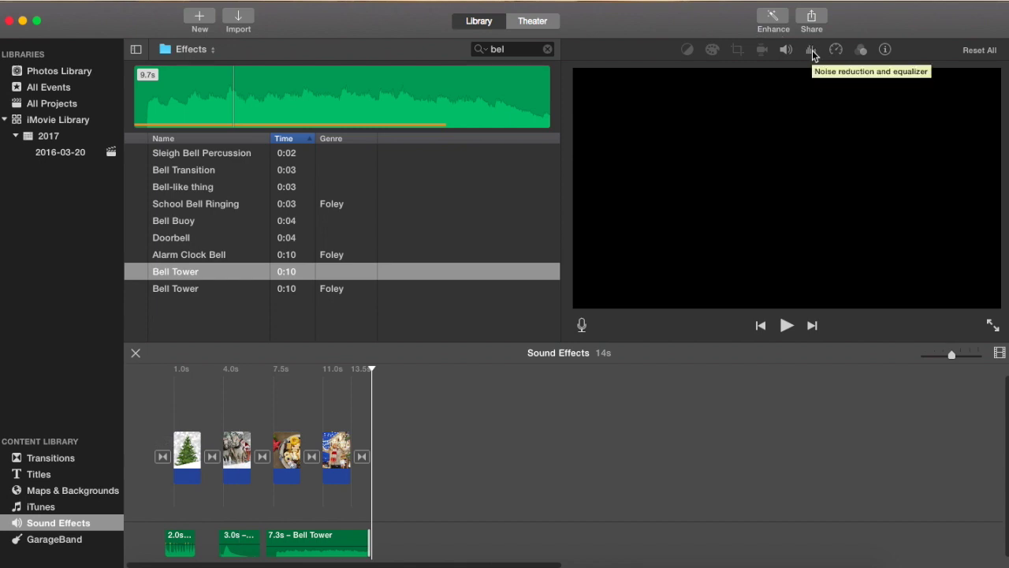
left_click(864, 50)
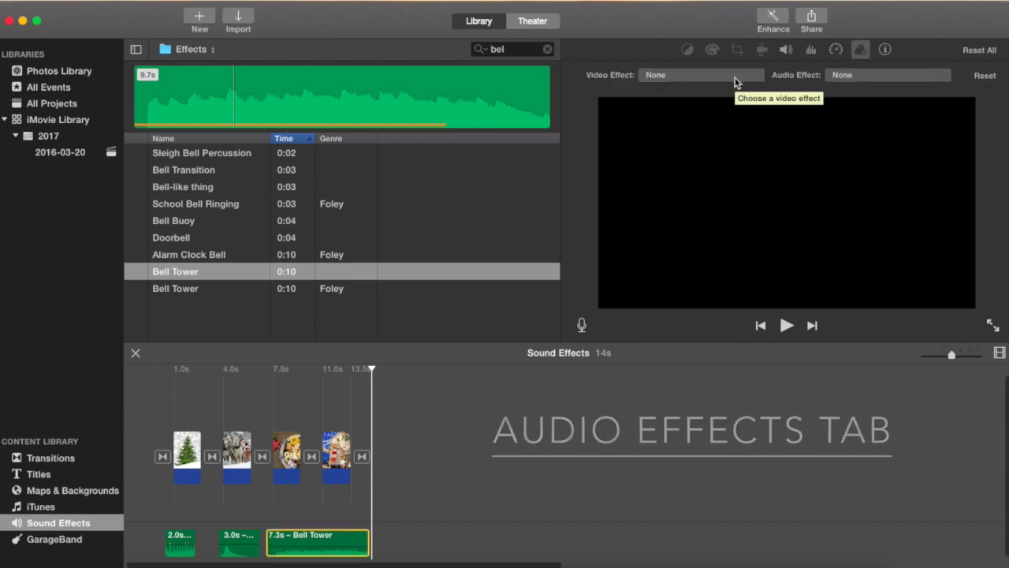
Open the Audio Effect 'None' pop-up to show Muffled, Robot, Cathedral and other effects
left_click(848, 77)
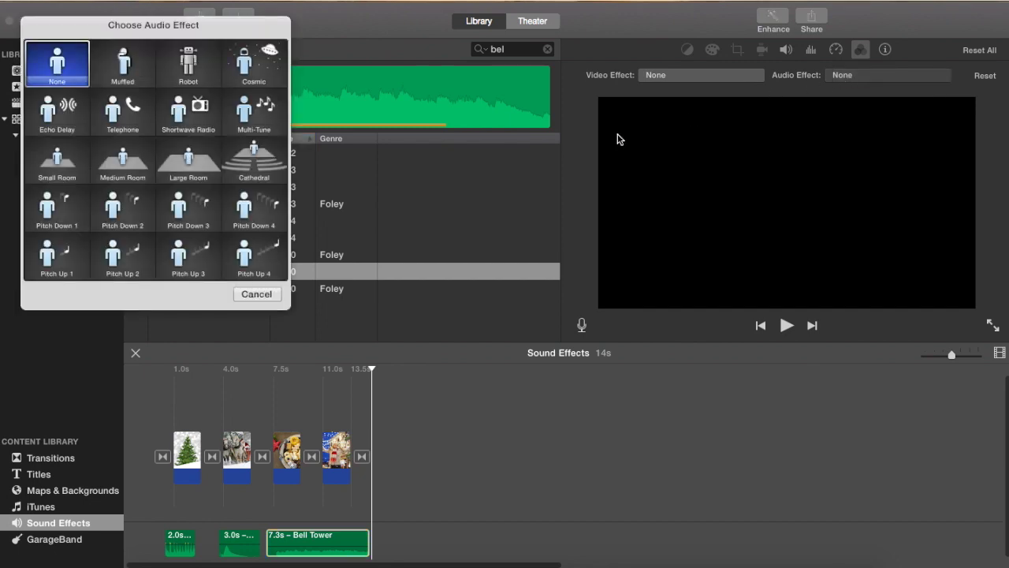